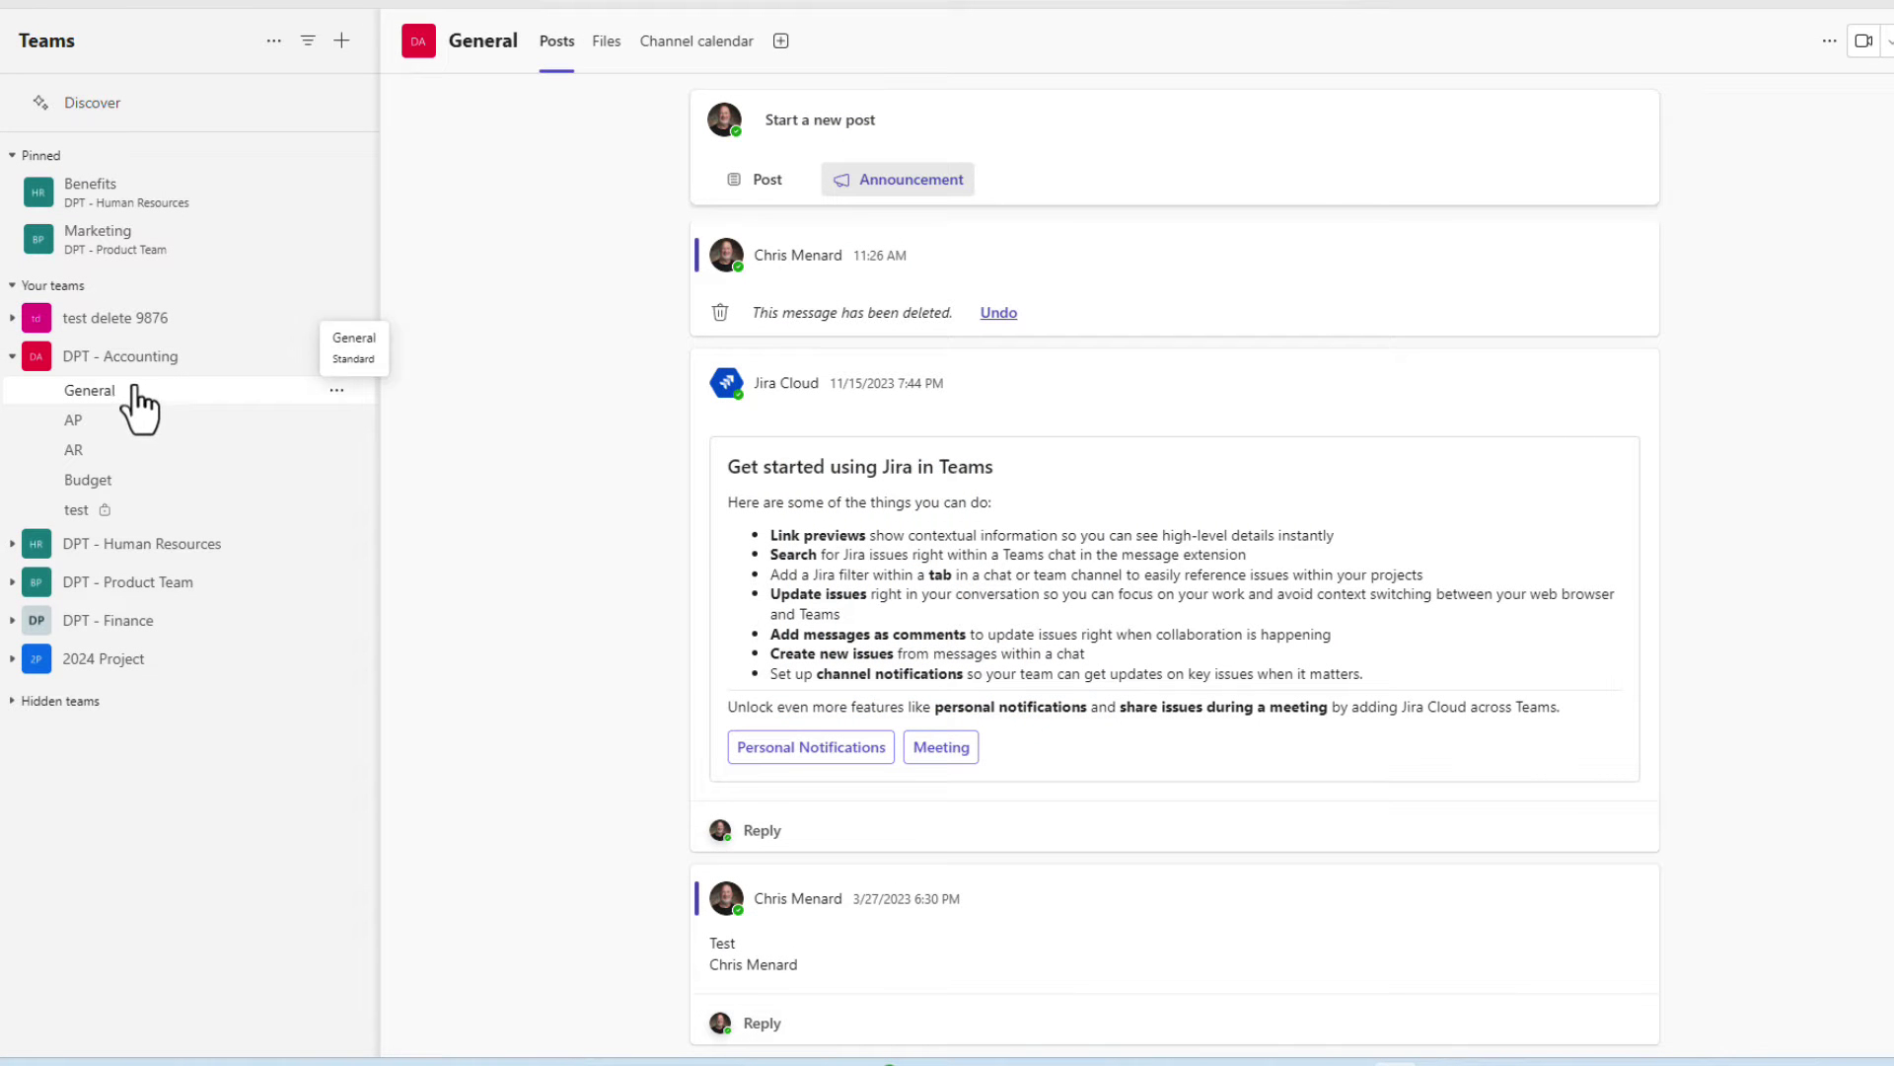
- Start a new announcement and have Designer generate backgrounds for 'Open enrollment for benefits'
click(912, 179)
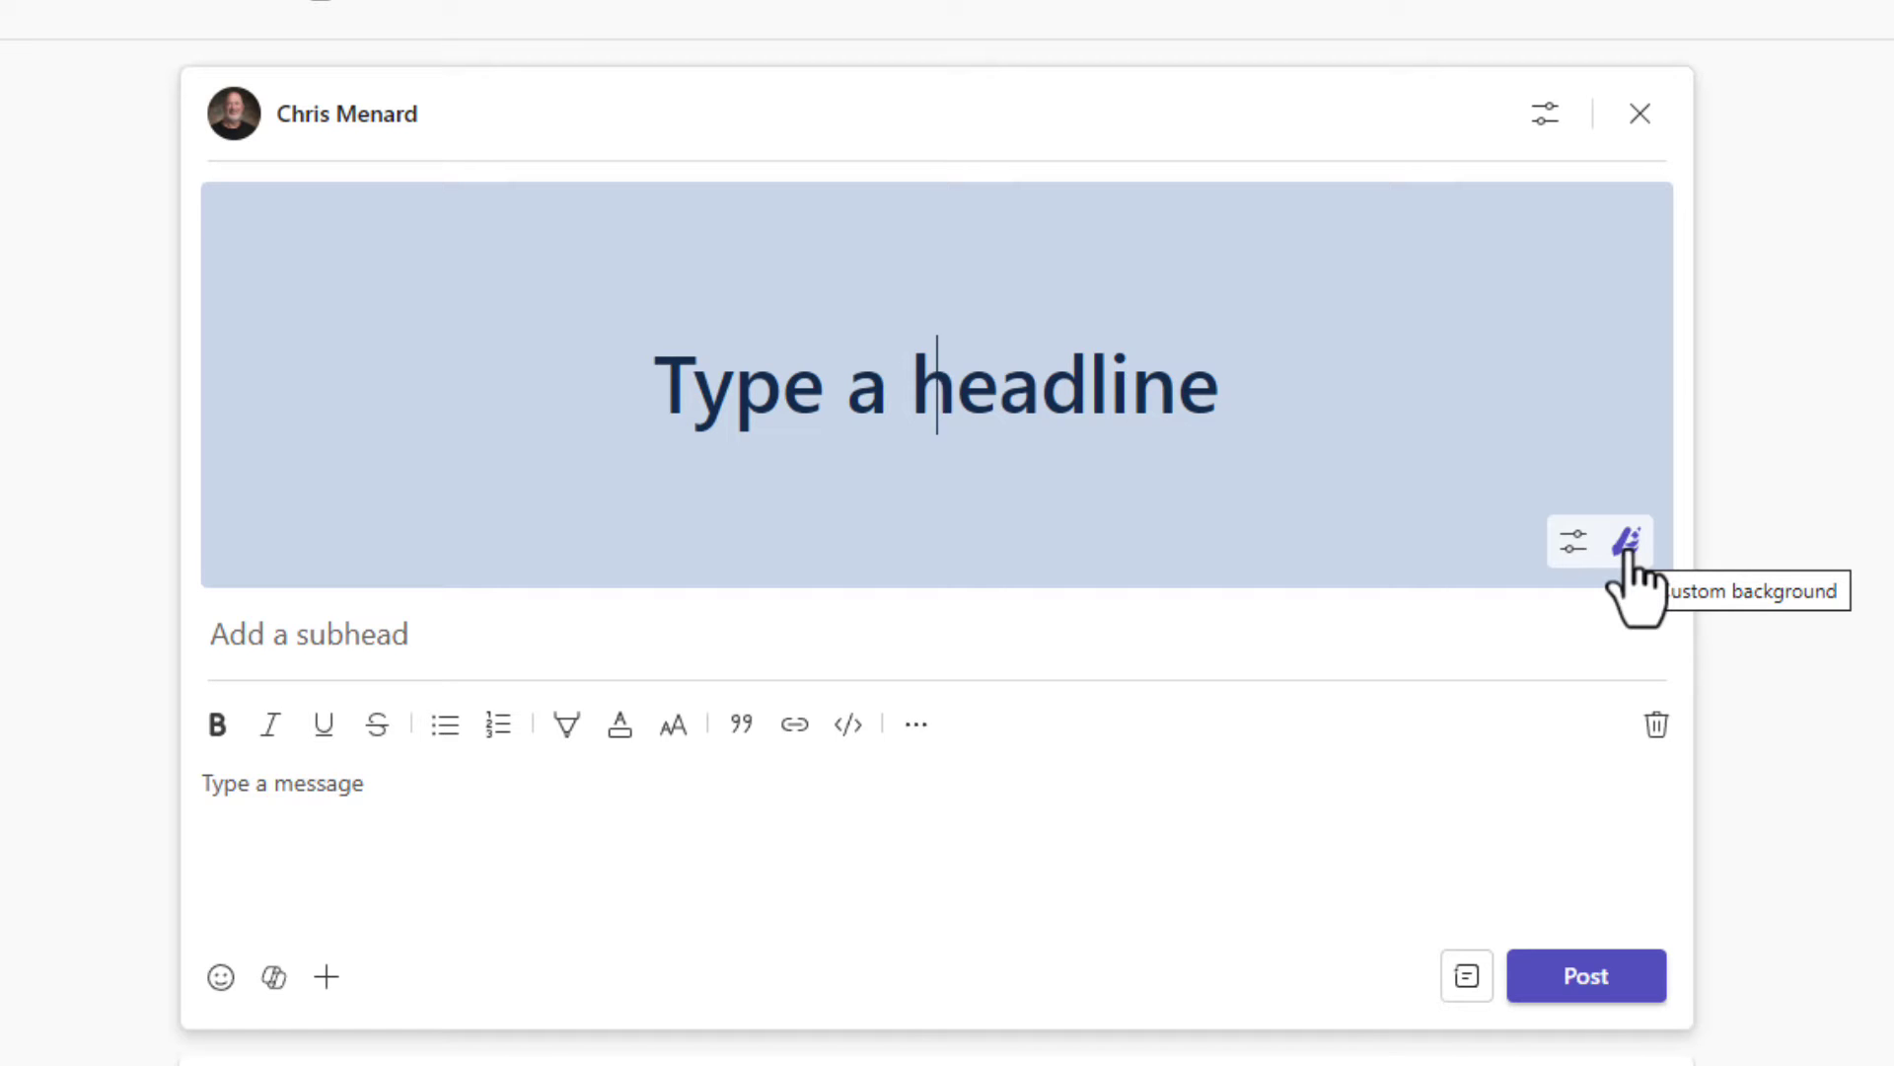
click(1629, 541)
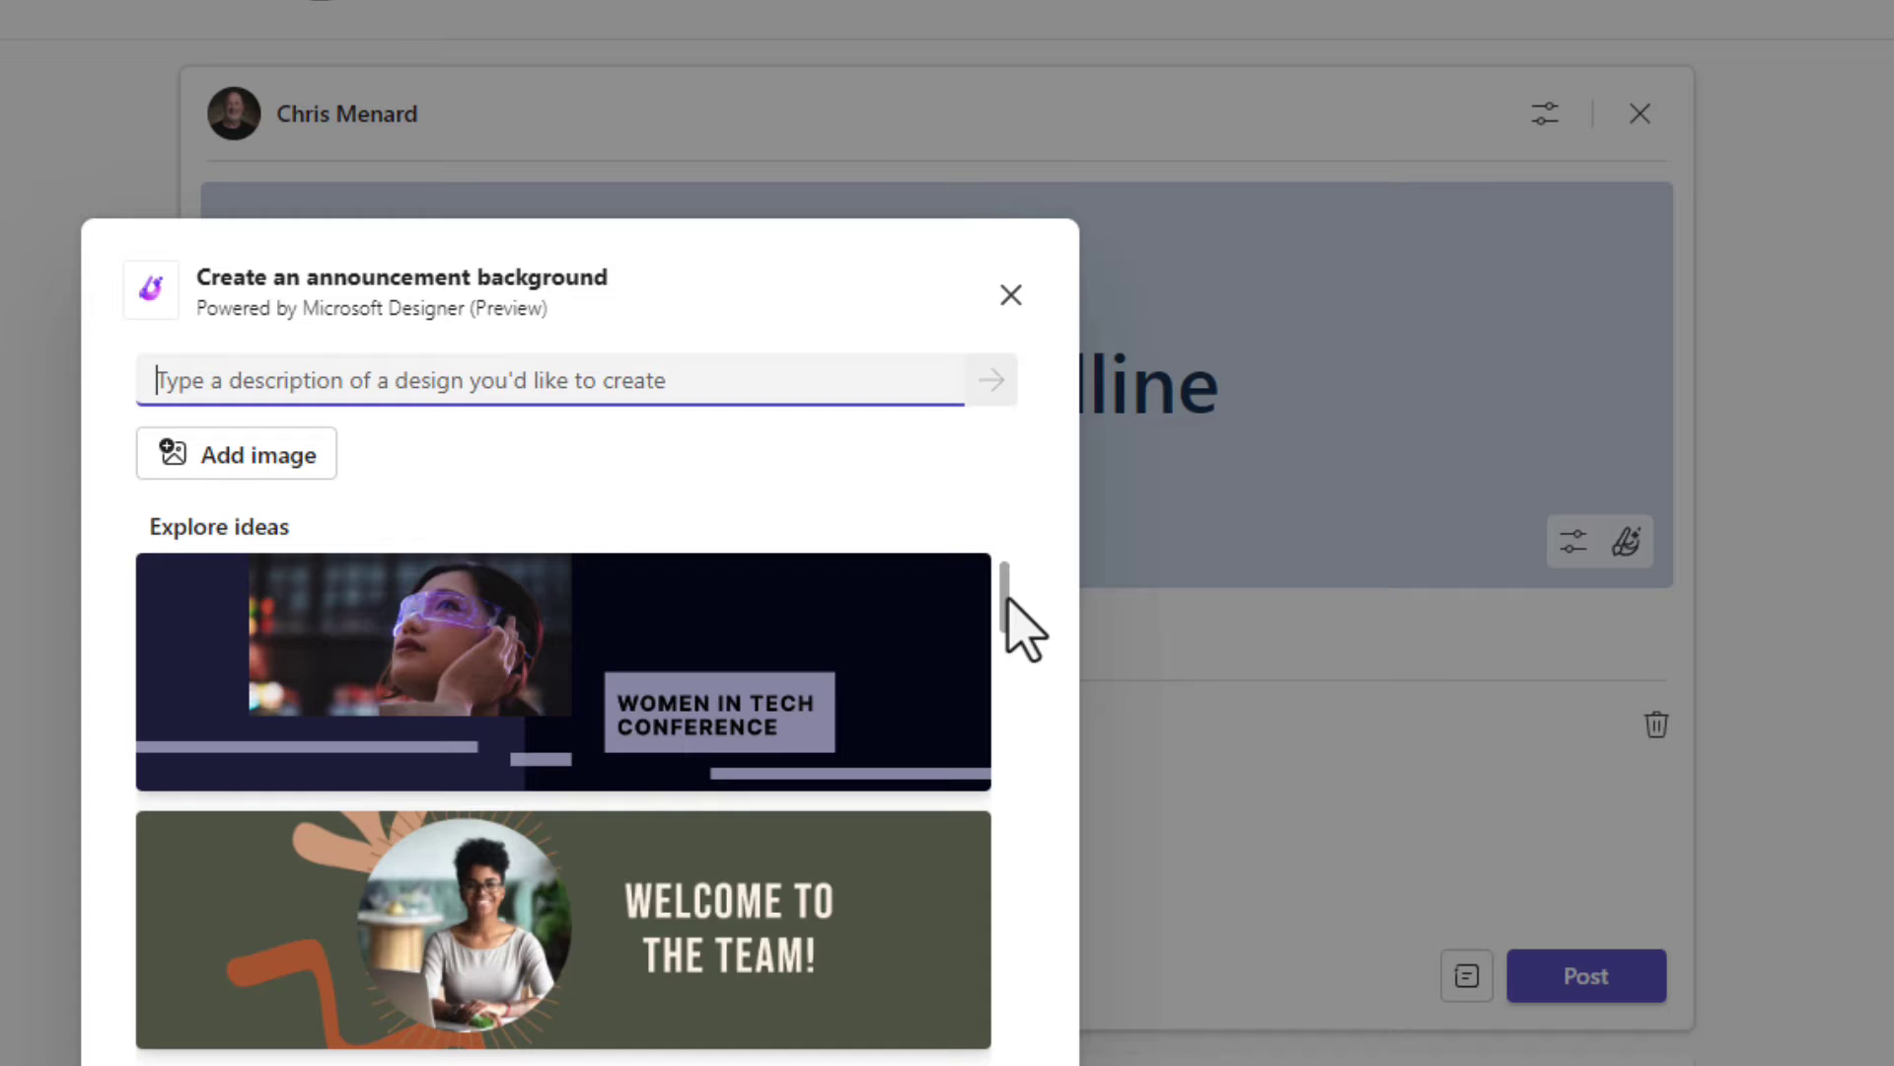
mouse_move(1006, 598)
mouse_down()
mouse_move(1028, 760)
mouse_move(1027, 595)
mouse_up()
click(386, 382)
text(Opn)
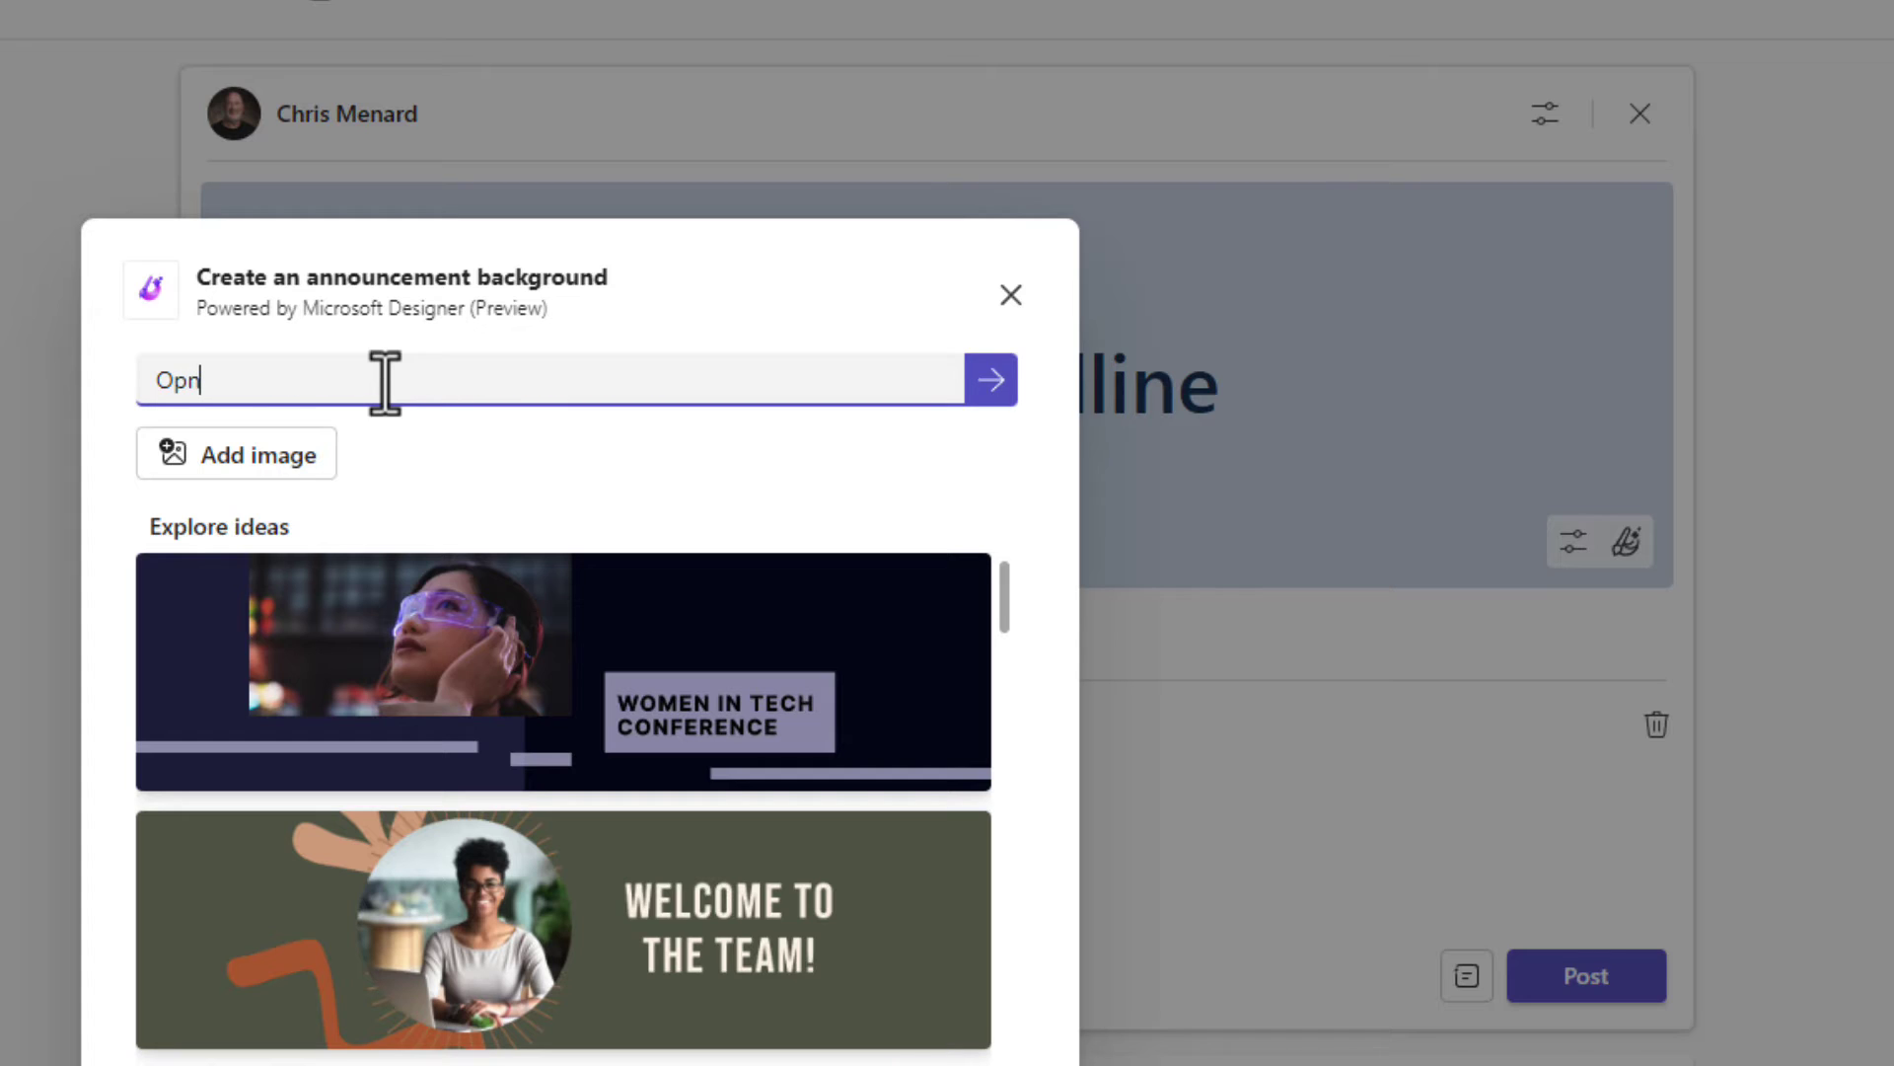
key(BackSpace)
text(en enrollm)
text(ent for benefits)
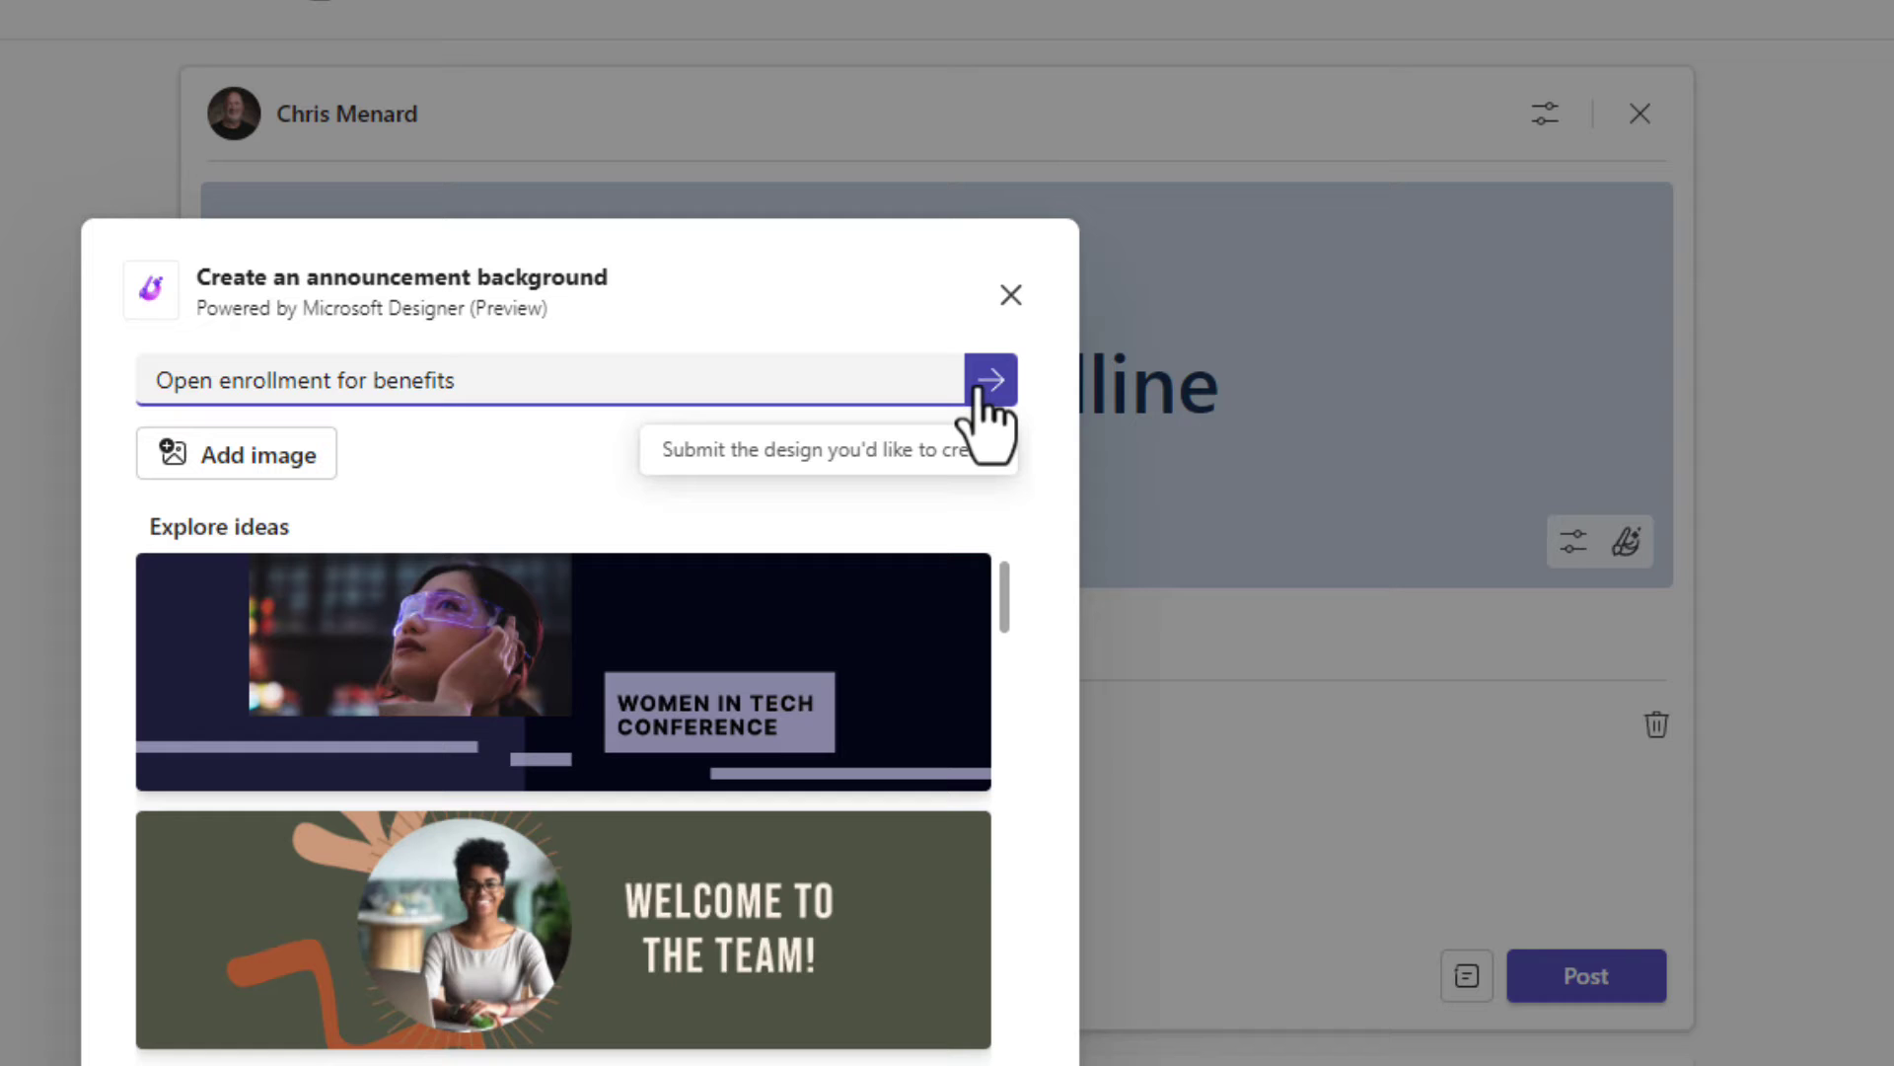
click(988, 381)
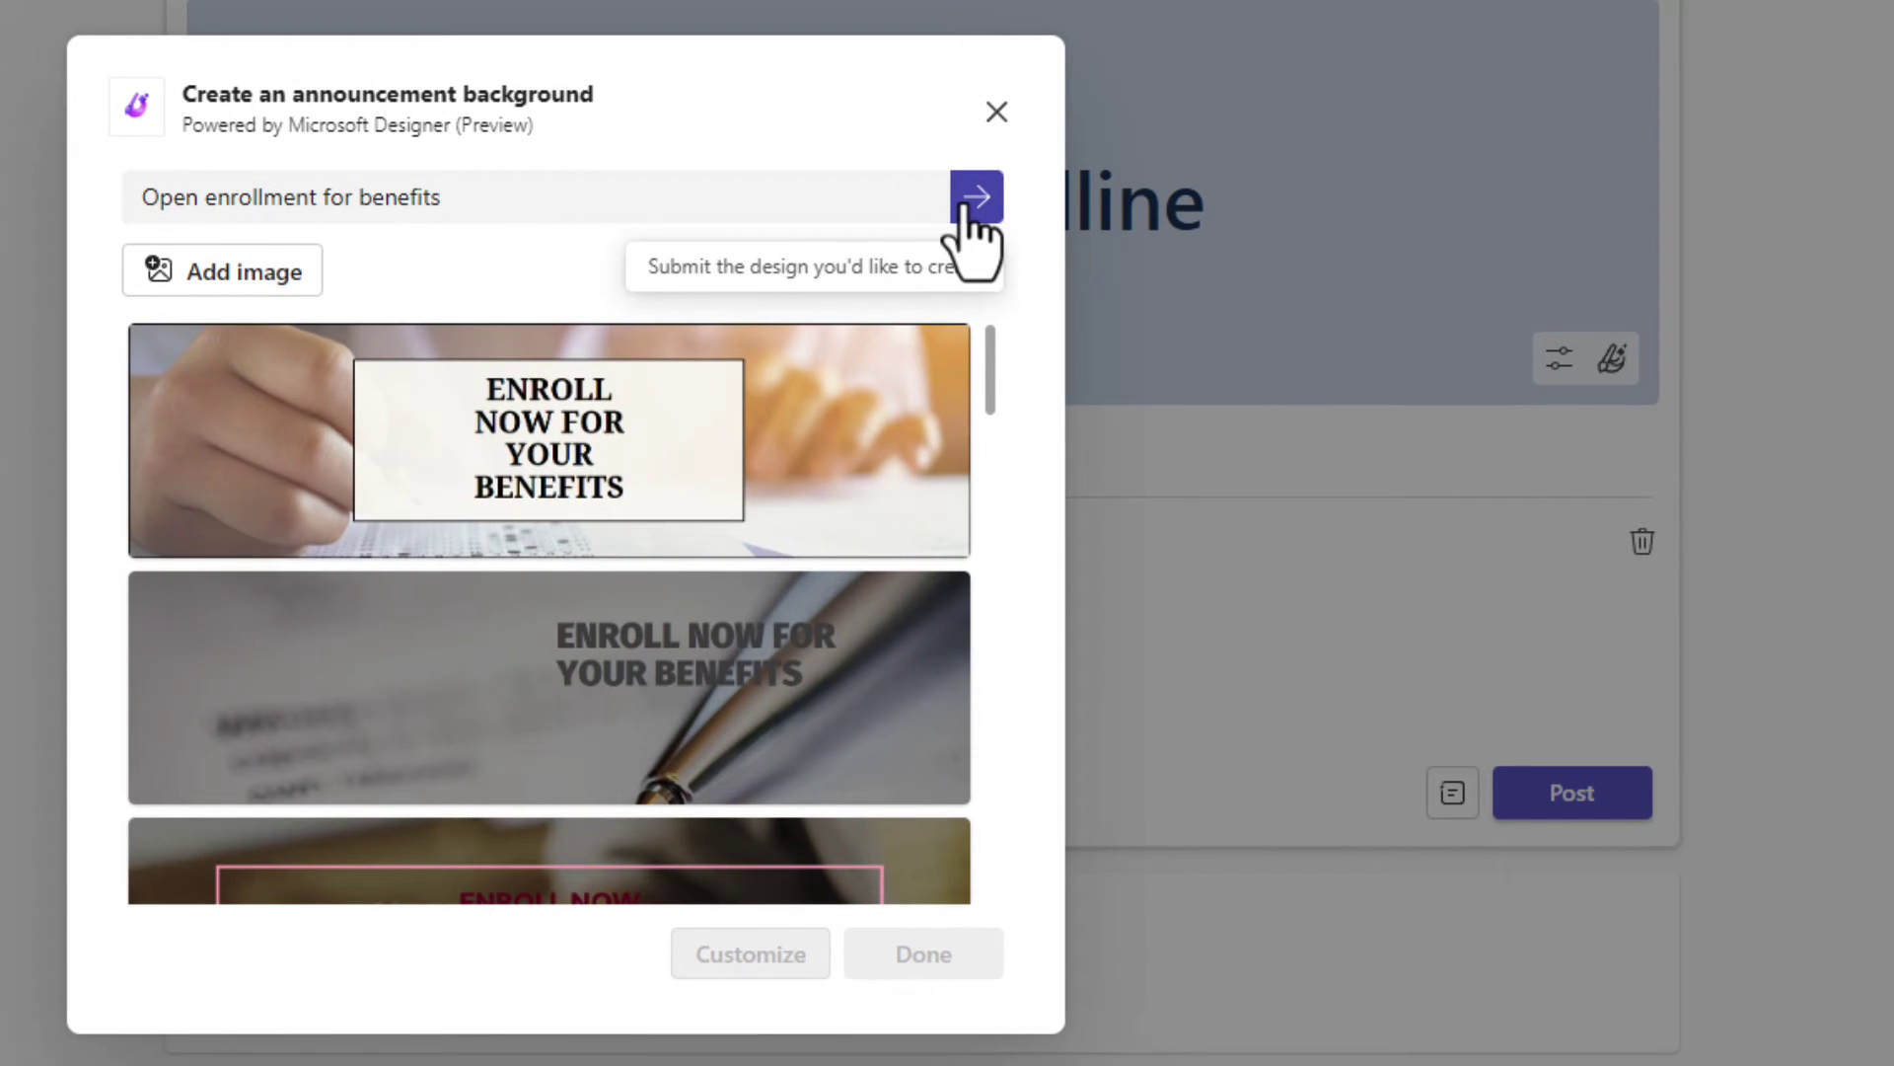
scroll(985, 379, down, 1)
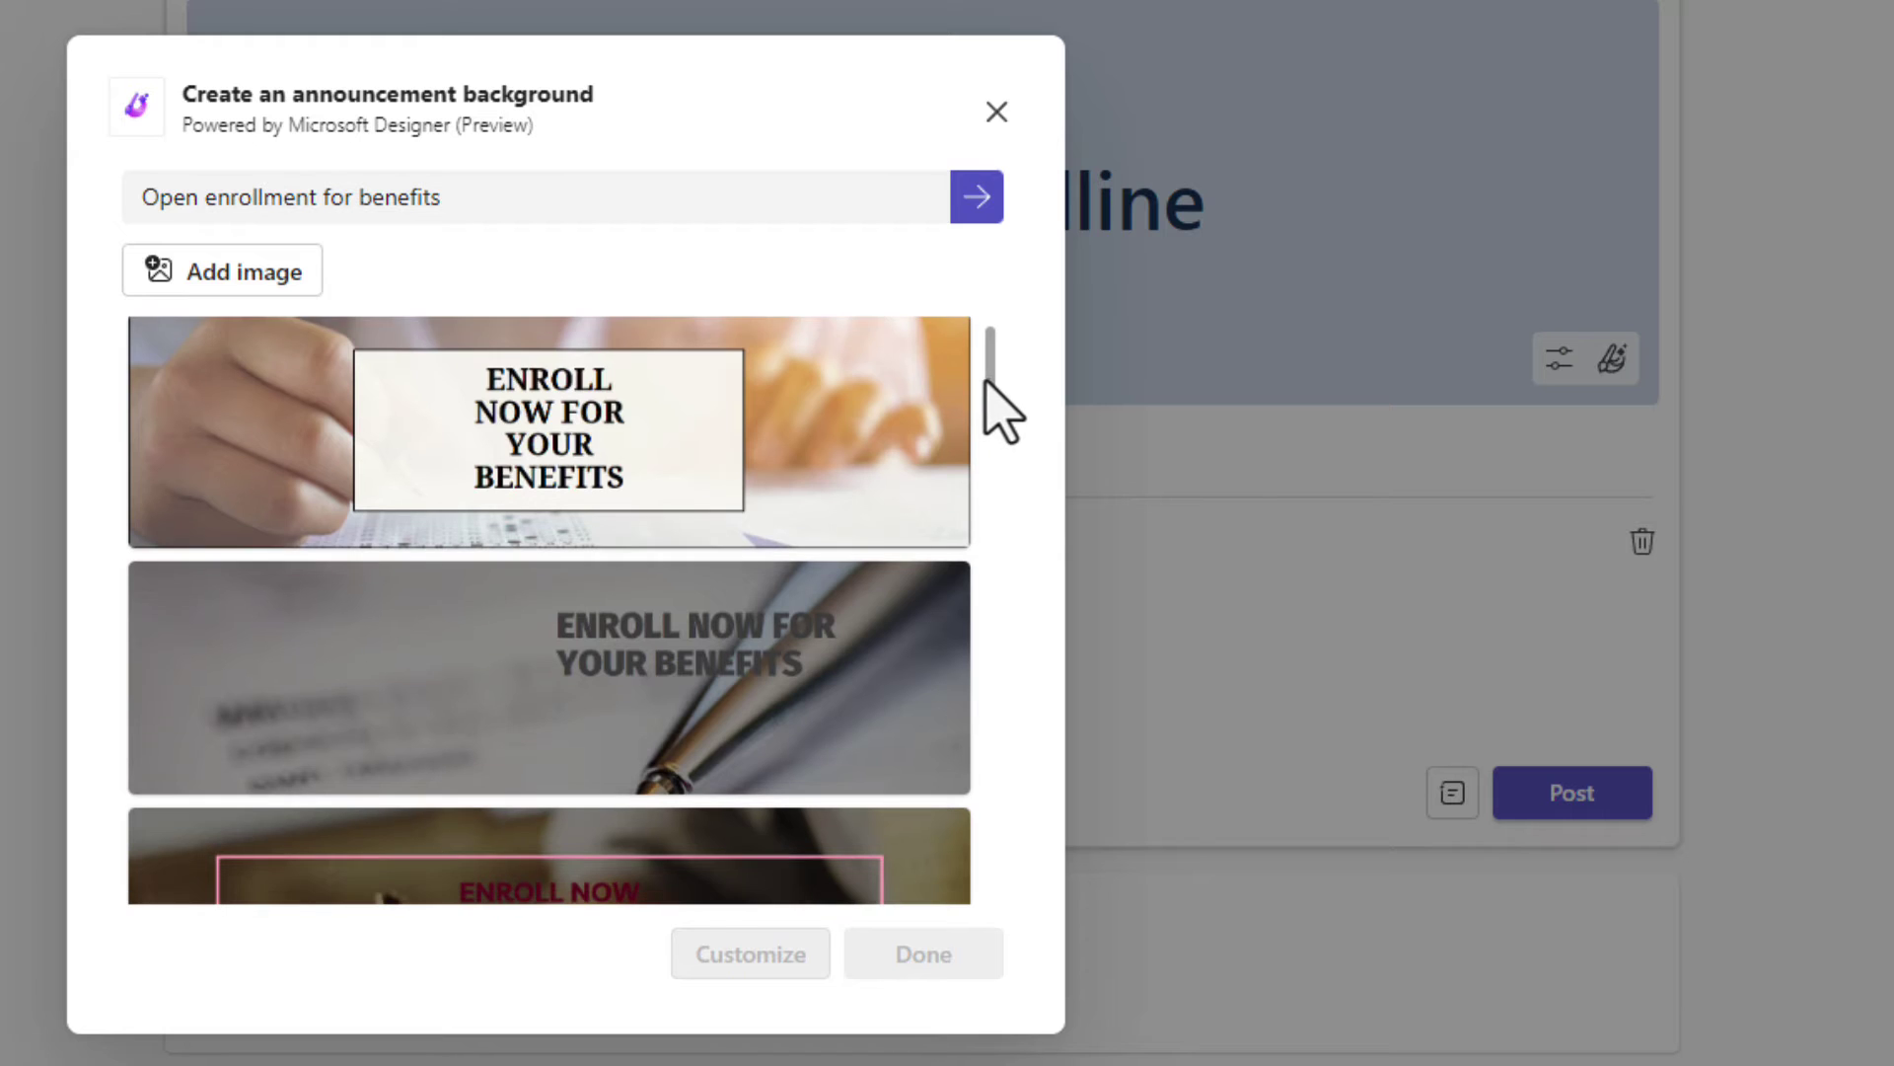
mouse_move(986, 379)
mouse_down()
mouse_move(982, 770)
mouse_move(190, 237)
mouse_up()
- Prefix the Designer prompt with '2025', regenerate, and pick the blue light-streak background
click(178, 200)
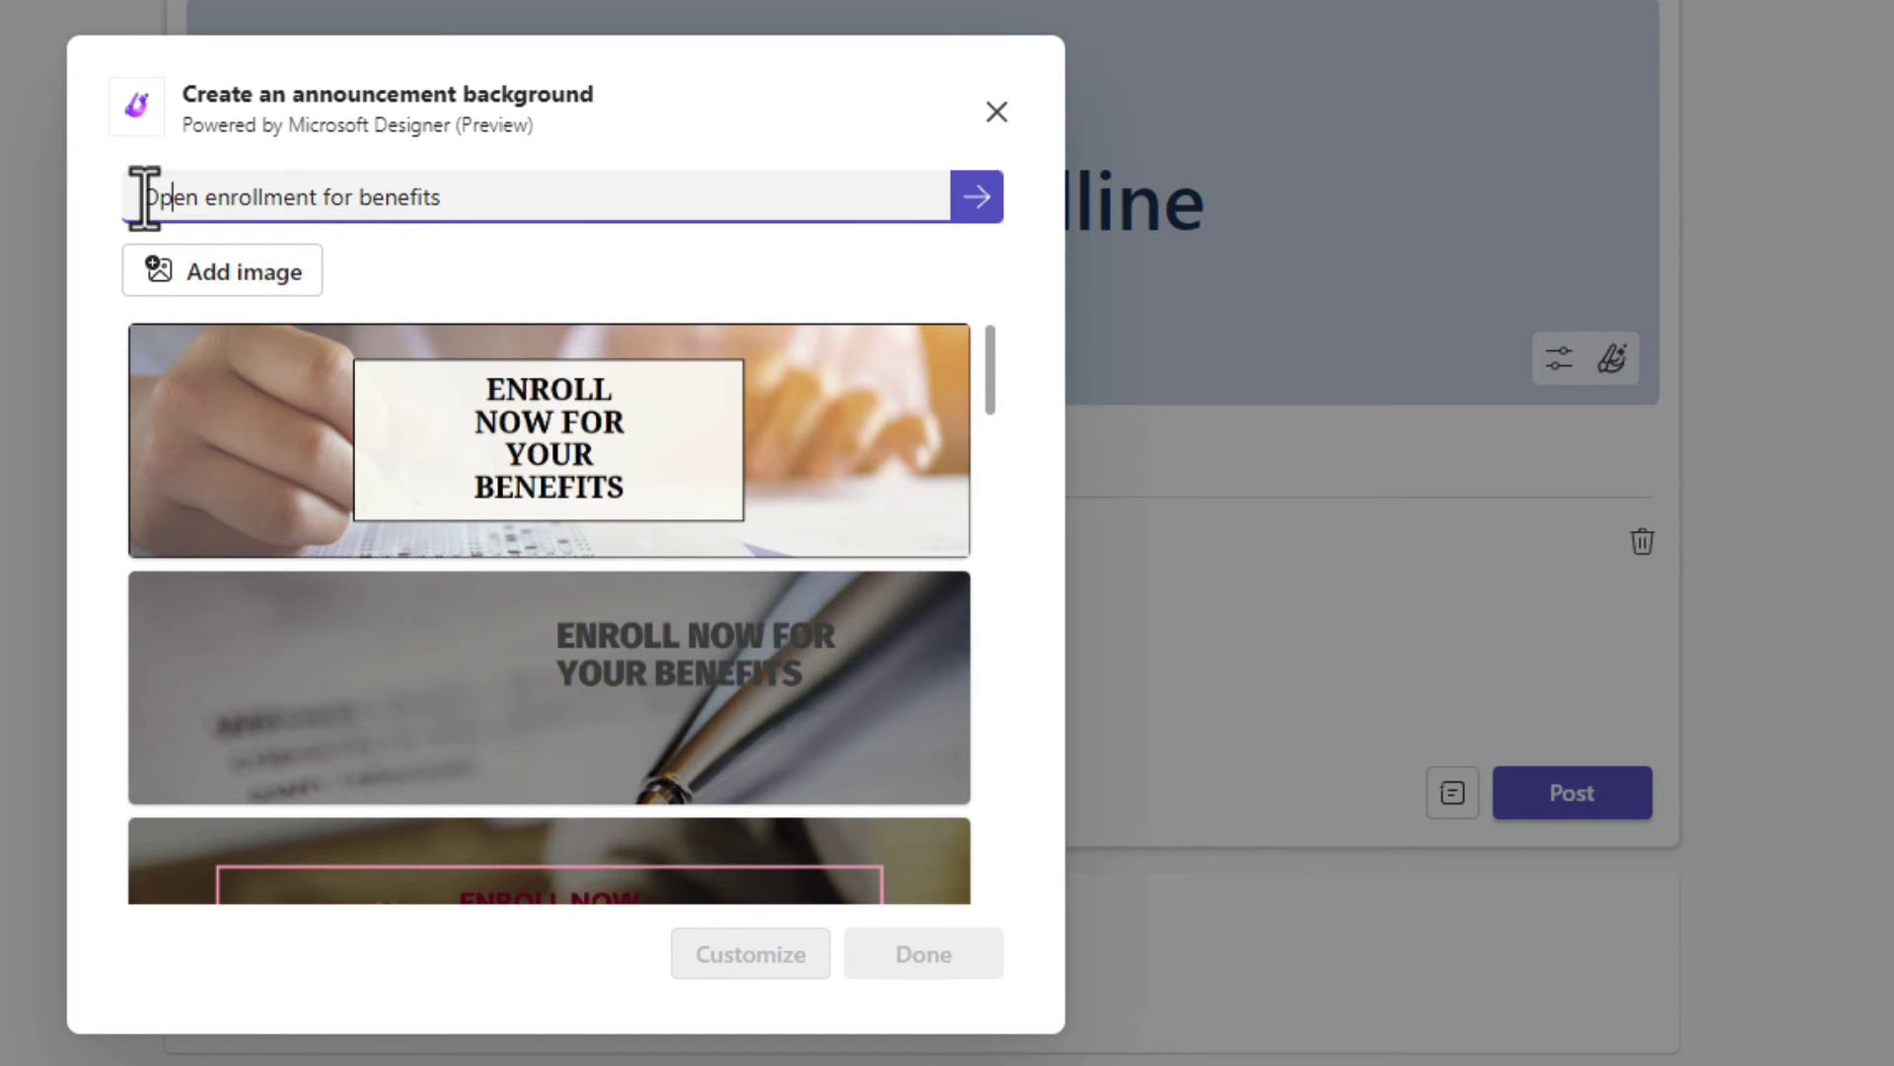
click(143, 196)
text(202)
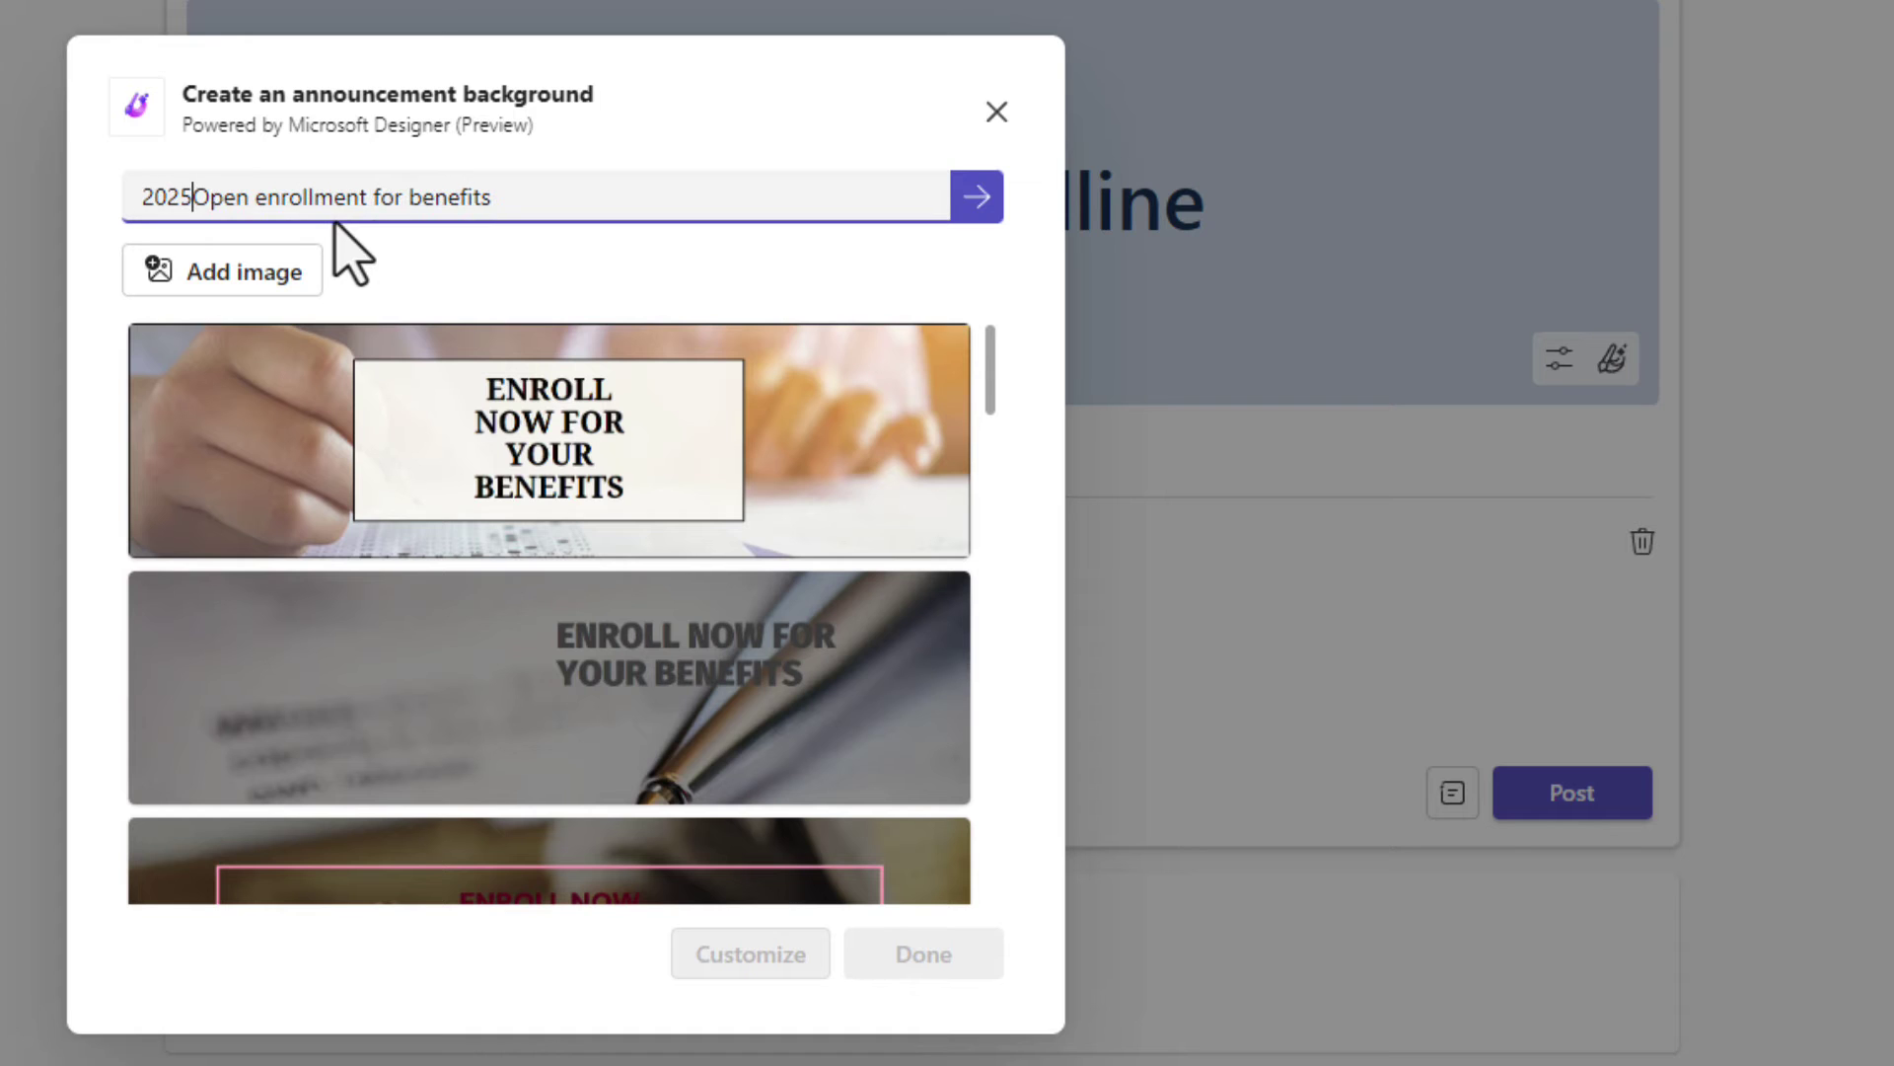
text(5)
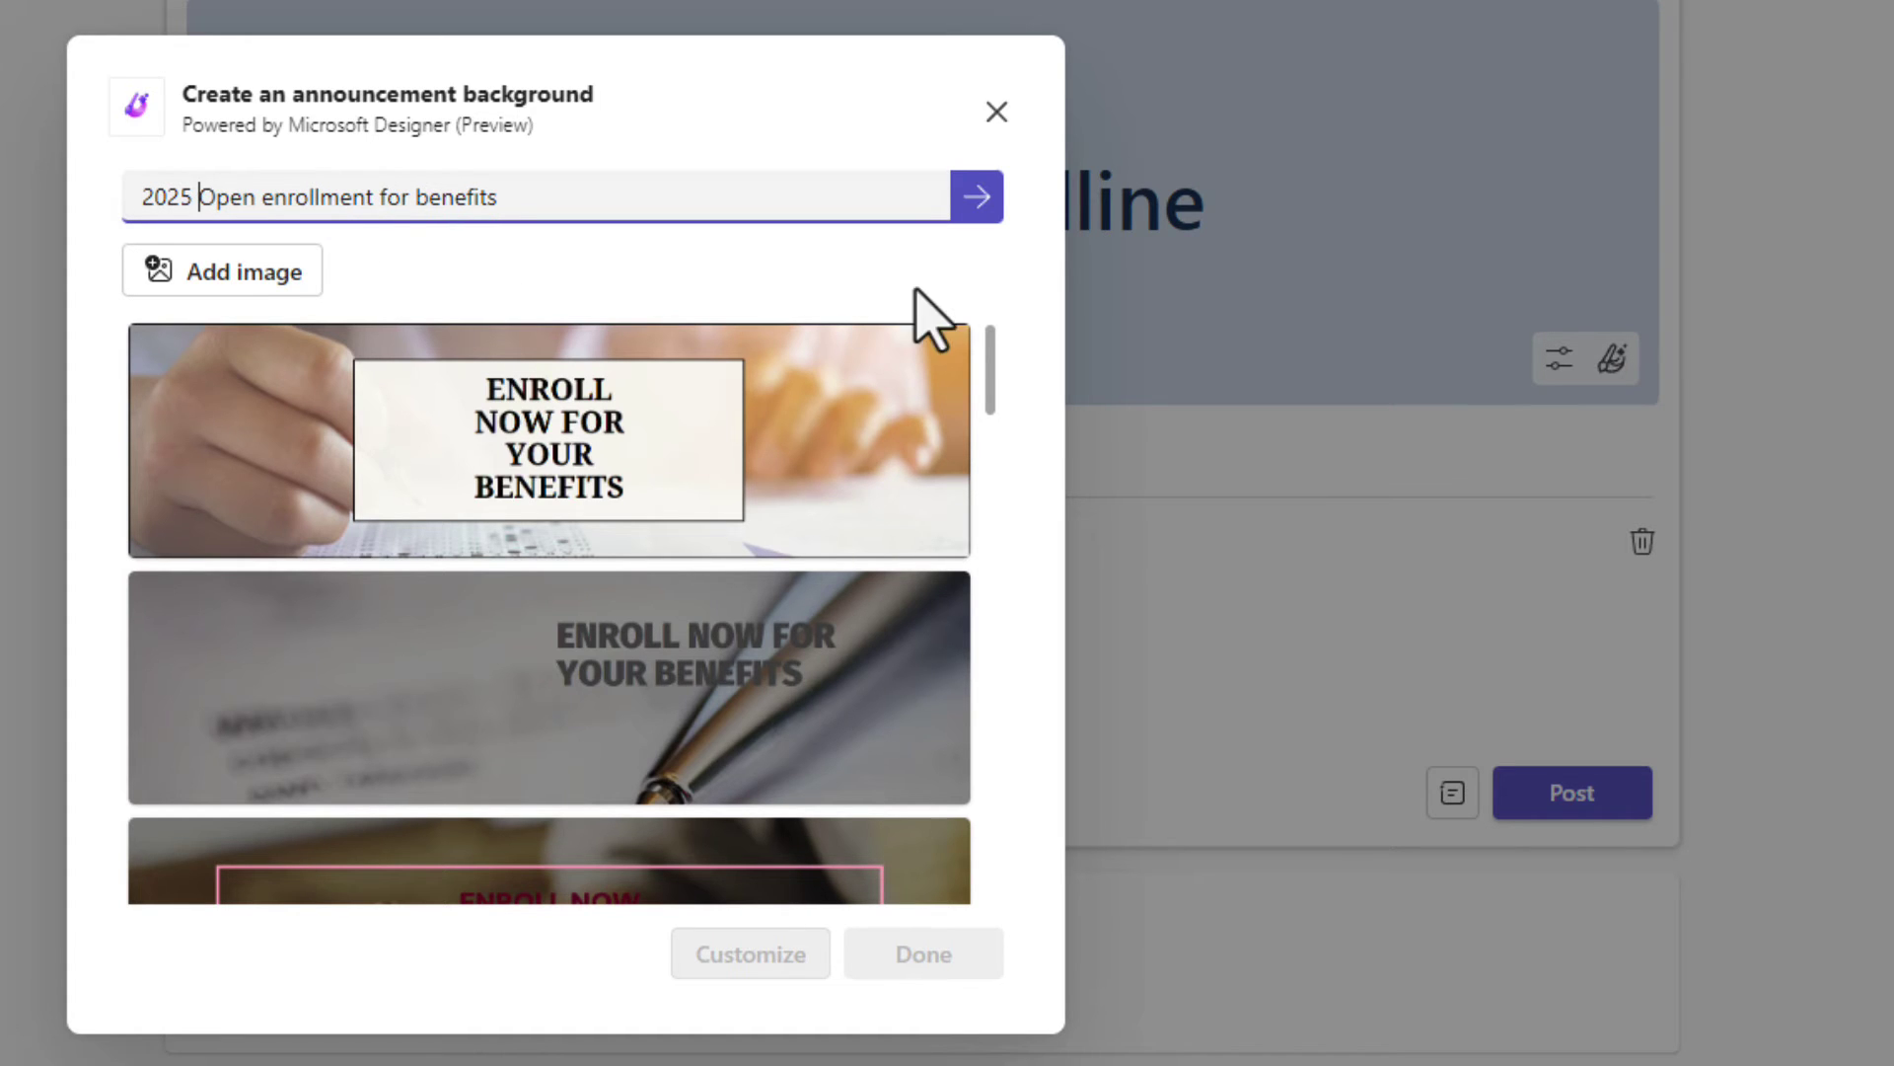
key(Return)
scroll(868, 474, down, 2)
scroll(873, 497, down, 1)
scroll(868, 500, down, 2)
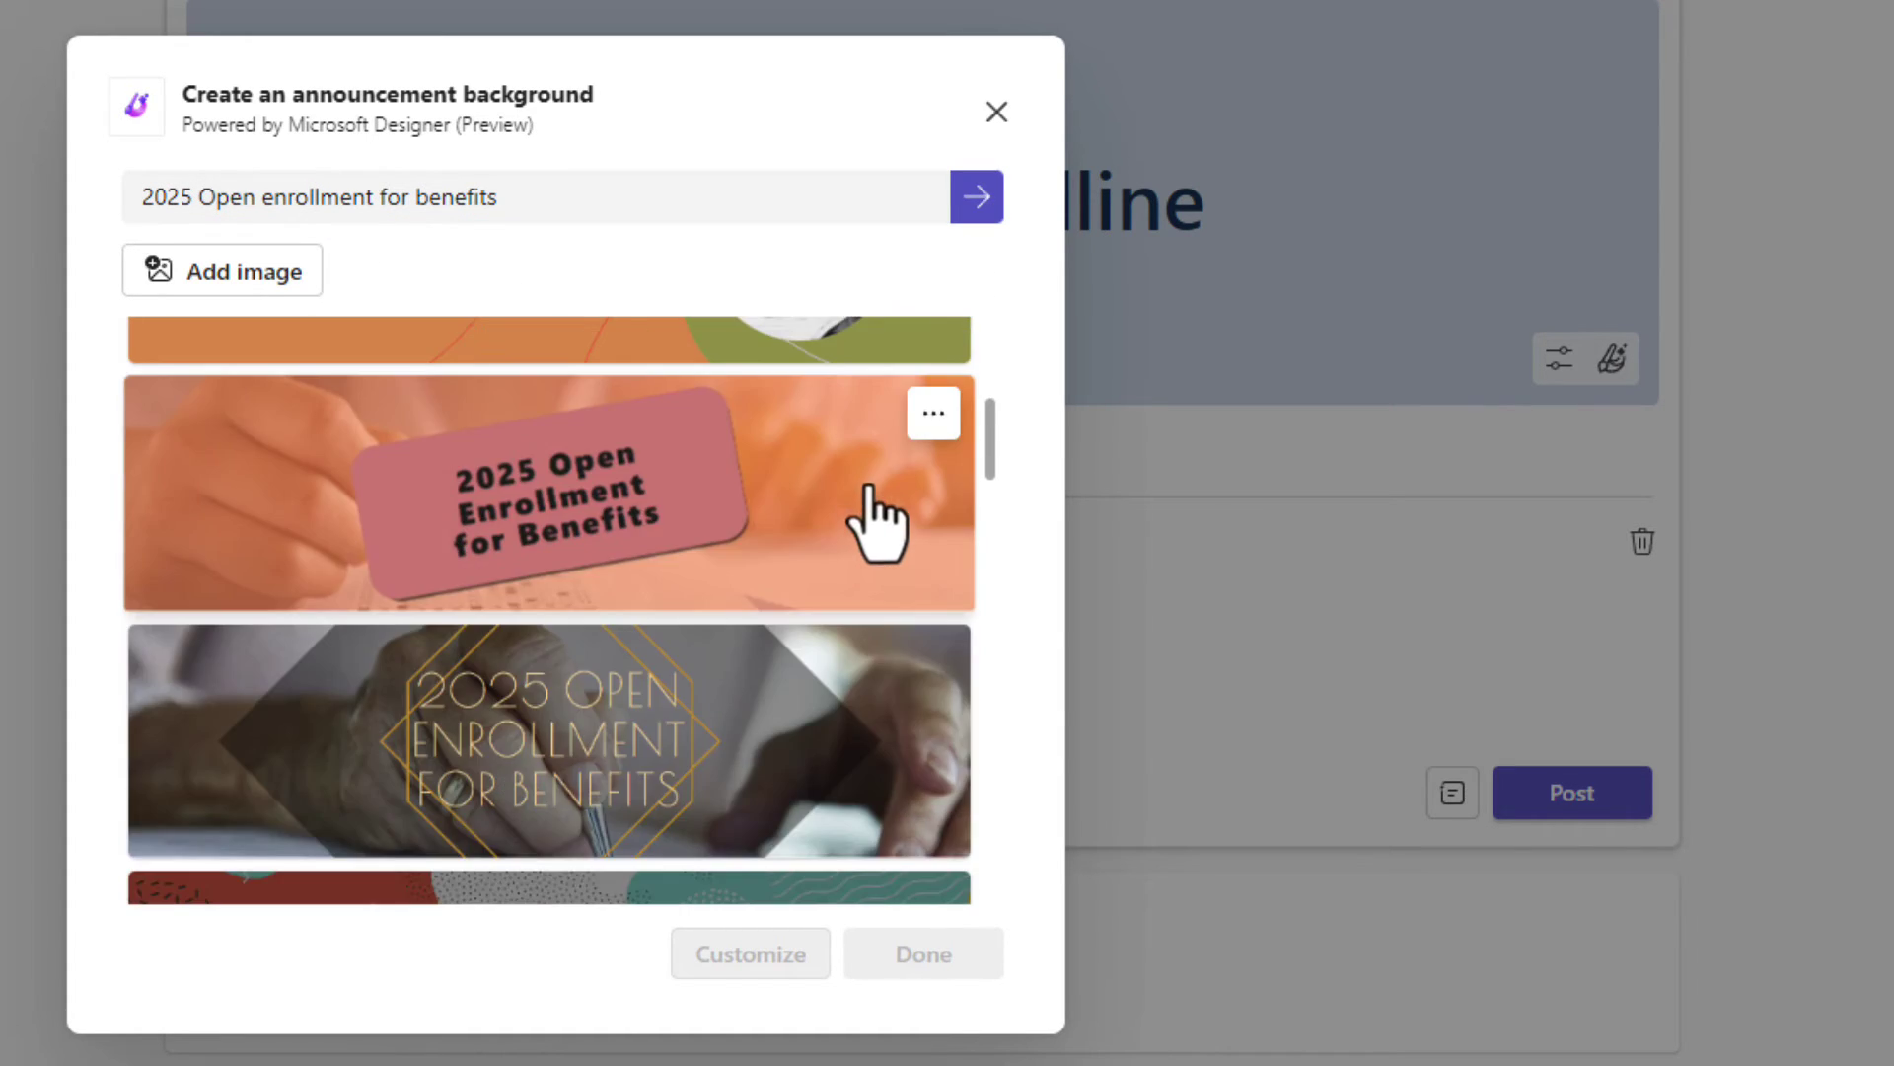
scroll(875, 516, down, 1)
scroll(879, 525, down, 1)
scroll(879, 528, down, 2)
scroll(873, 503, down, 2)
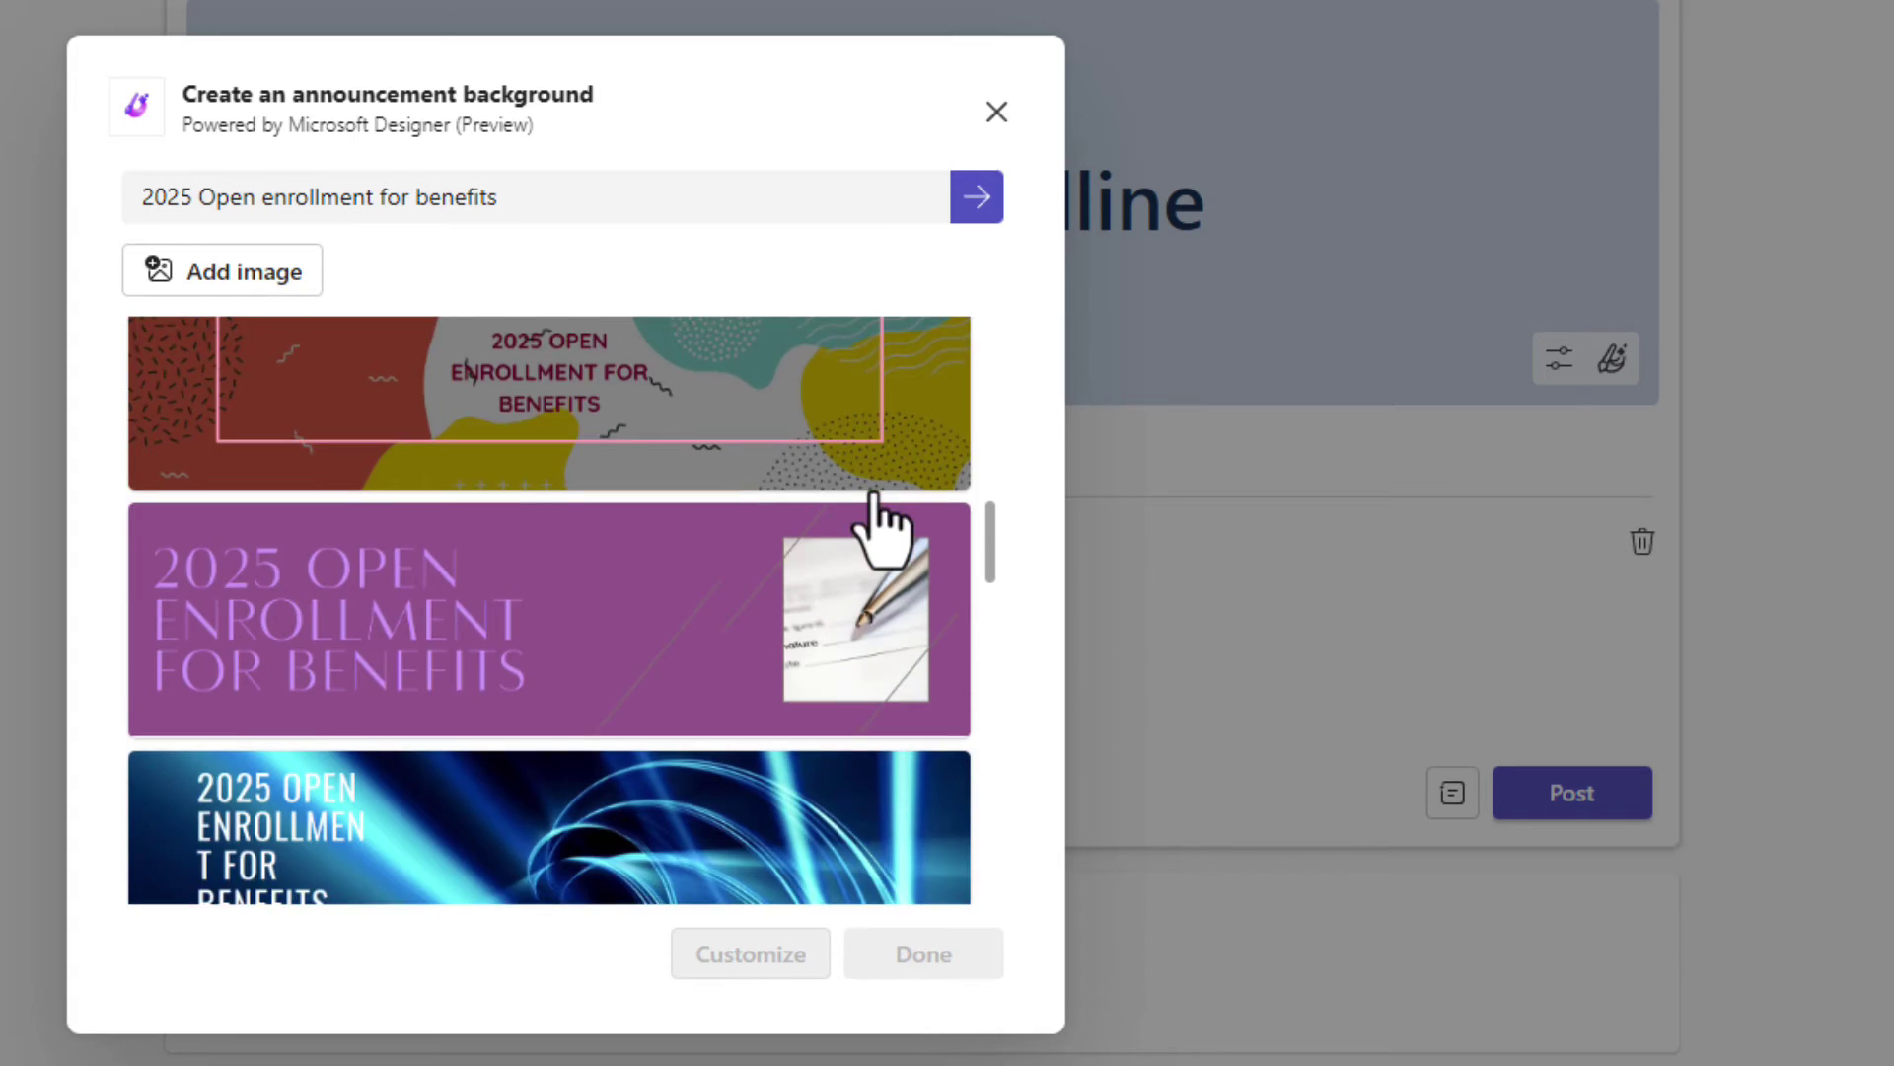
scroll(829, 511, down, 4)
scroll(466, 504, down, 2)
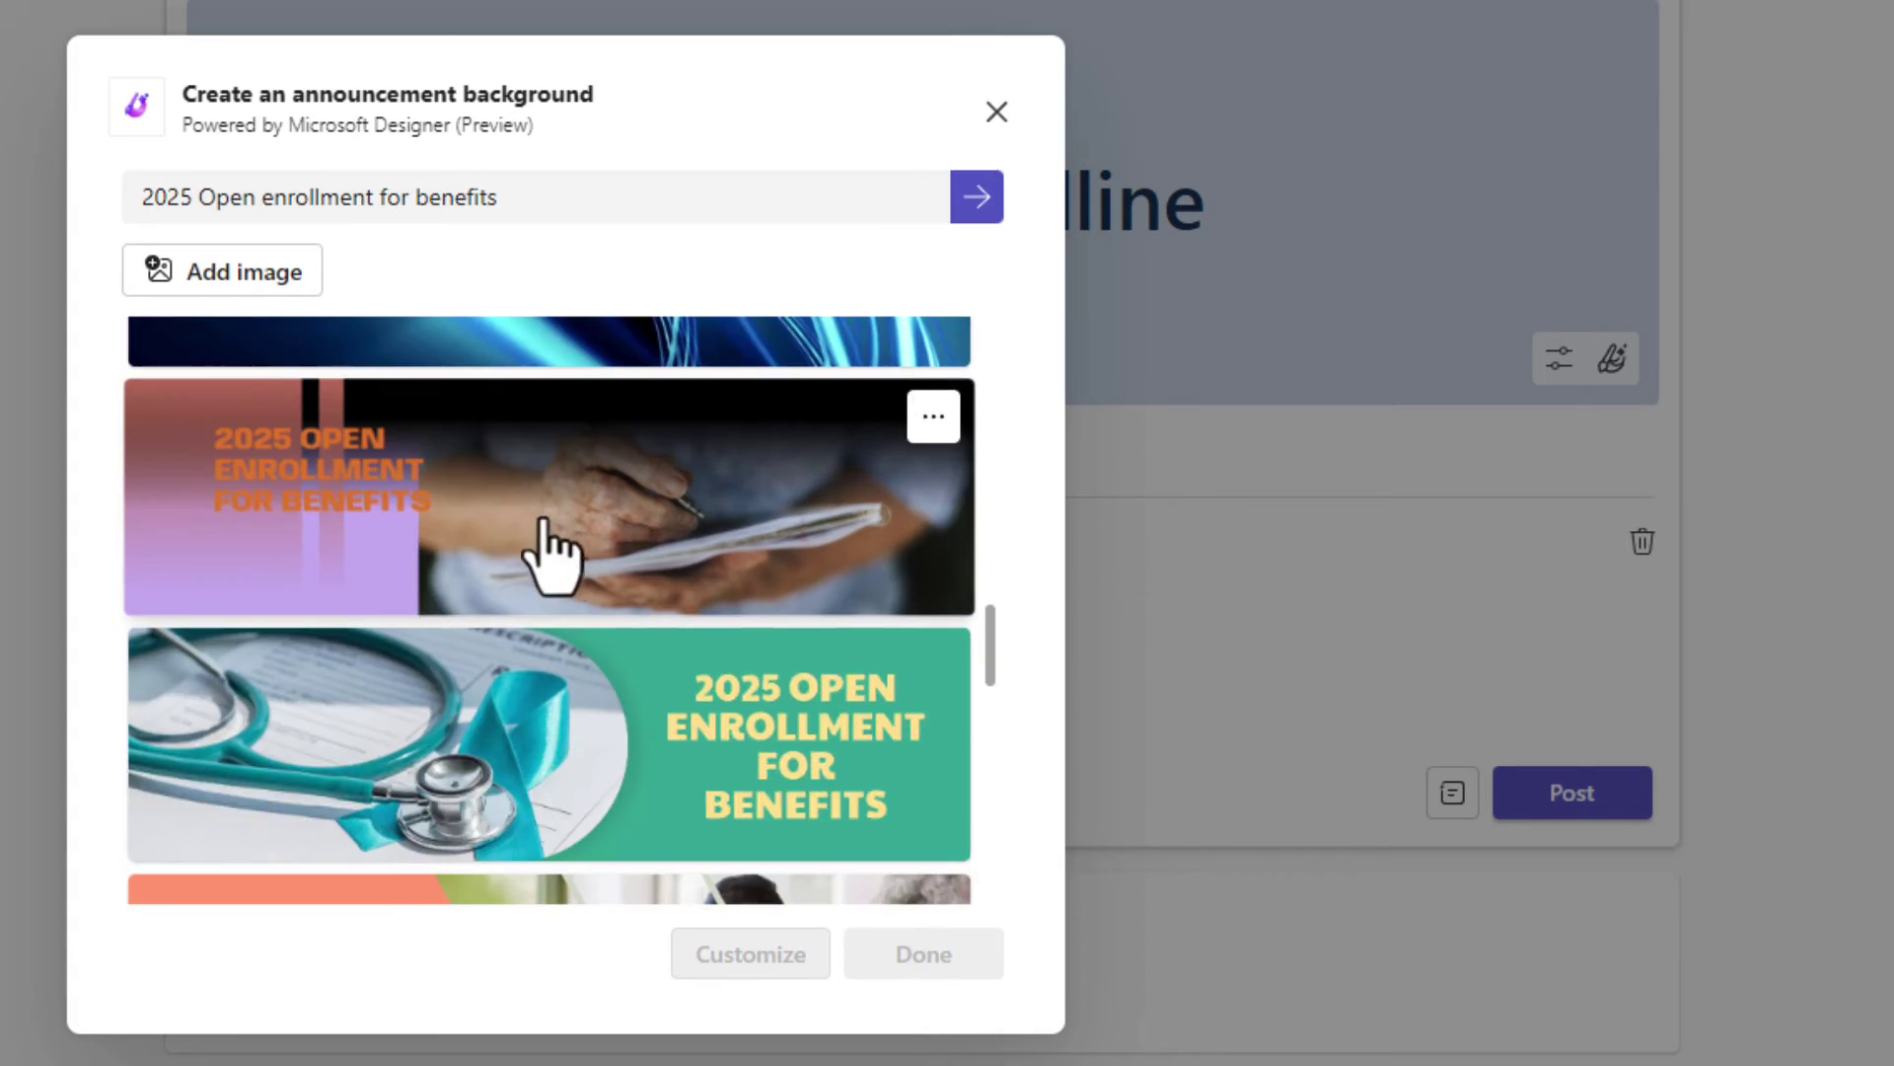
scroll(534, 526, up, 2)
click(482, 504)
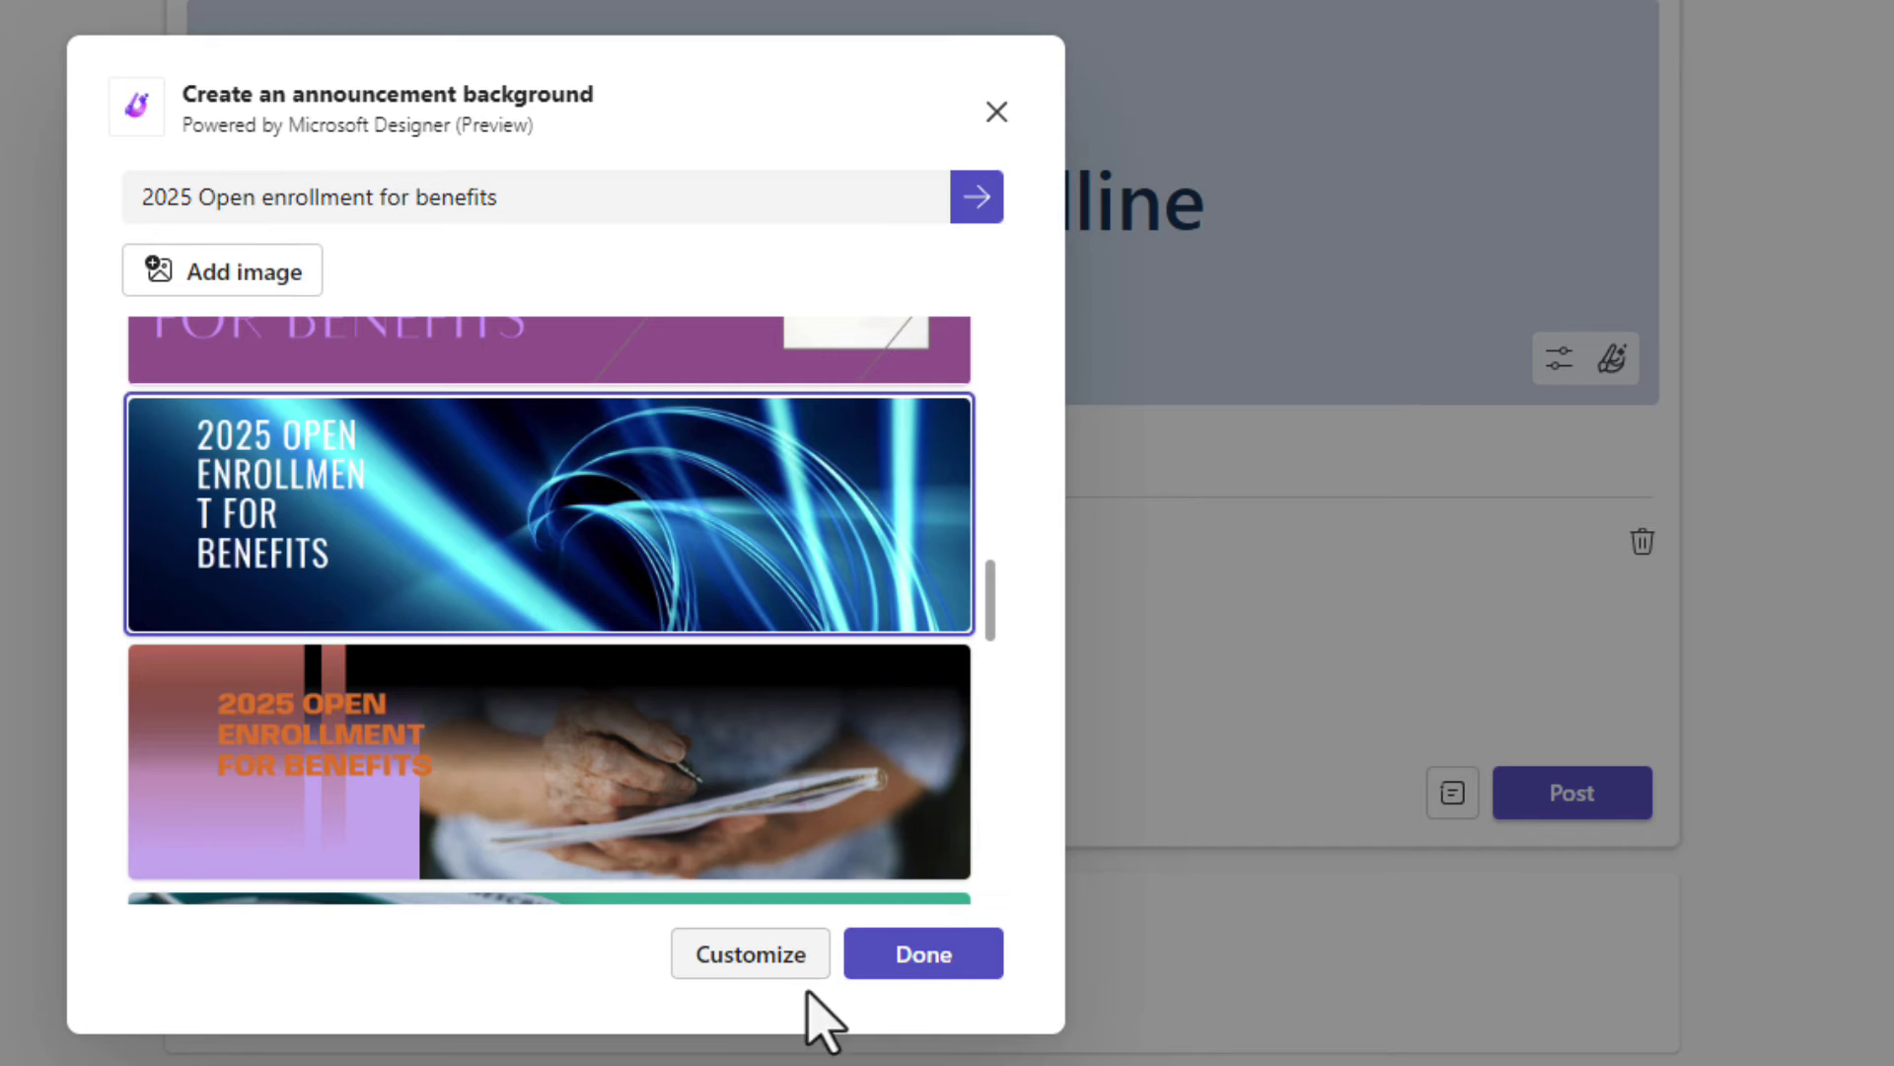
- Apply the blue 2025 Open Enrollment banner and post the announcement with the message 'Test.'
click(934, 963)
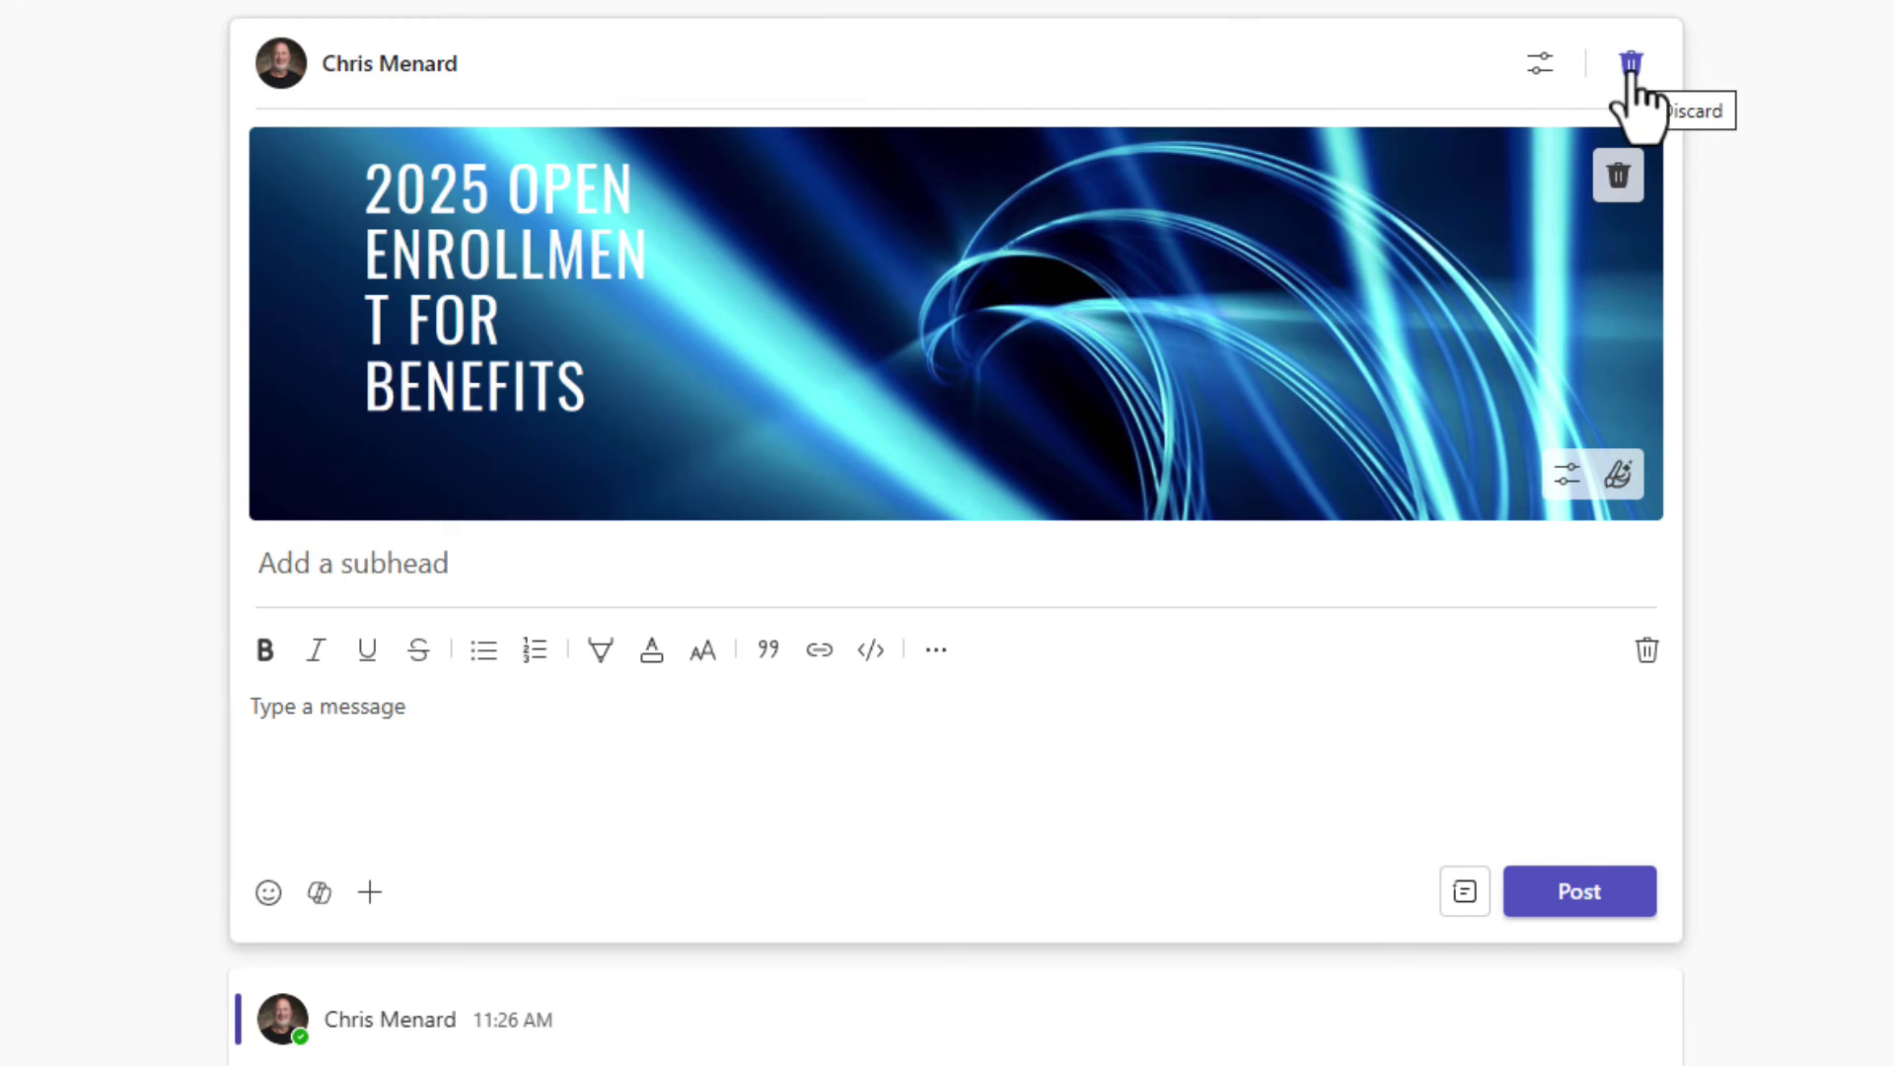
click(462, 699)
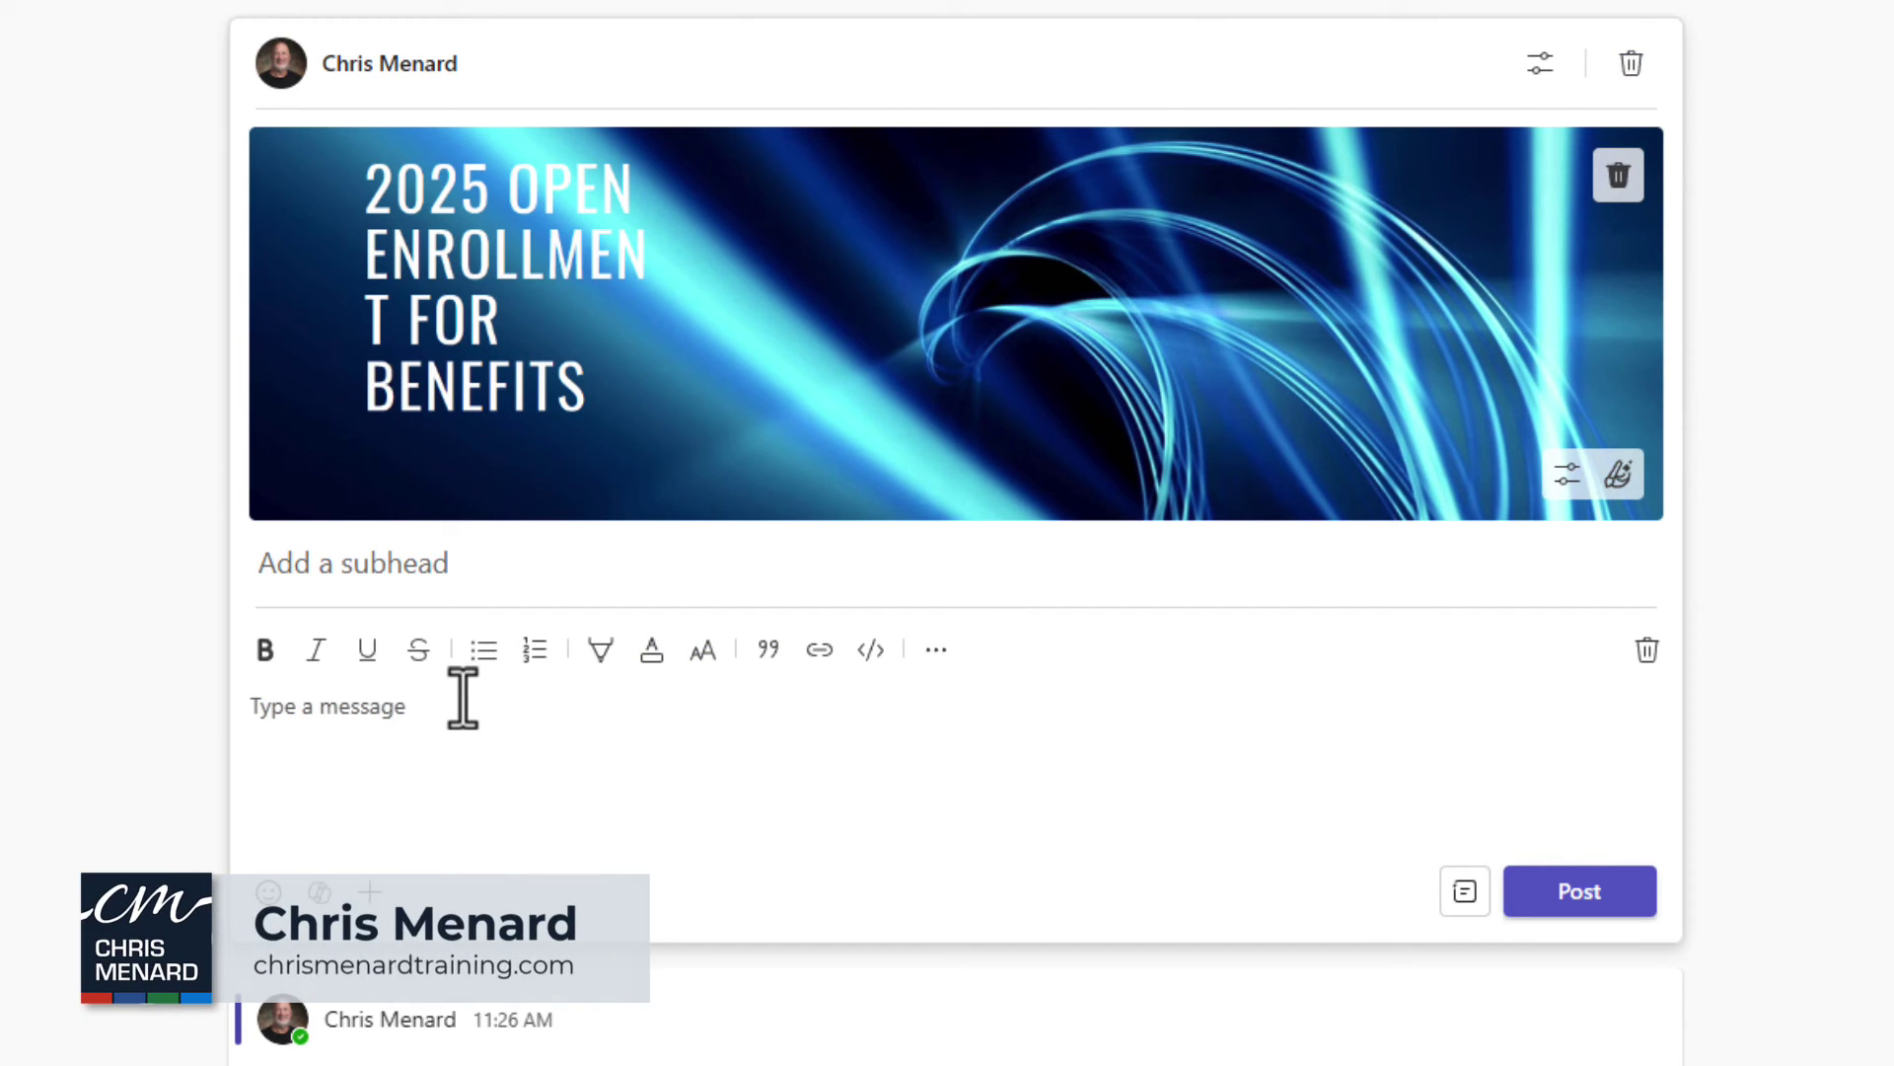
text(Test.)
click(1579, 892)
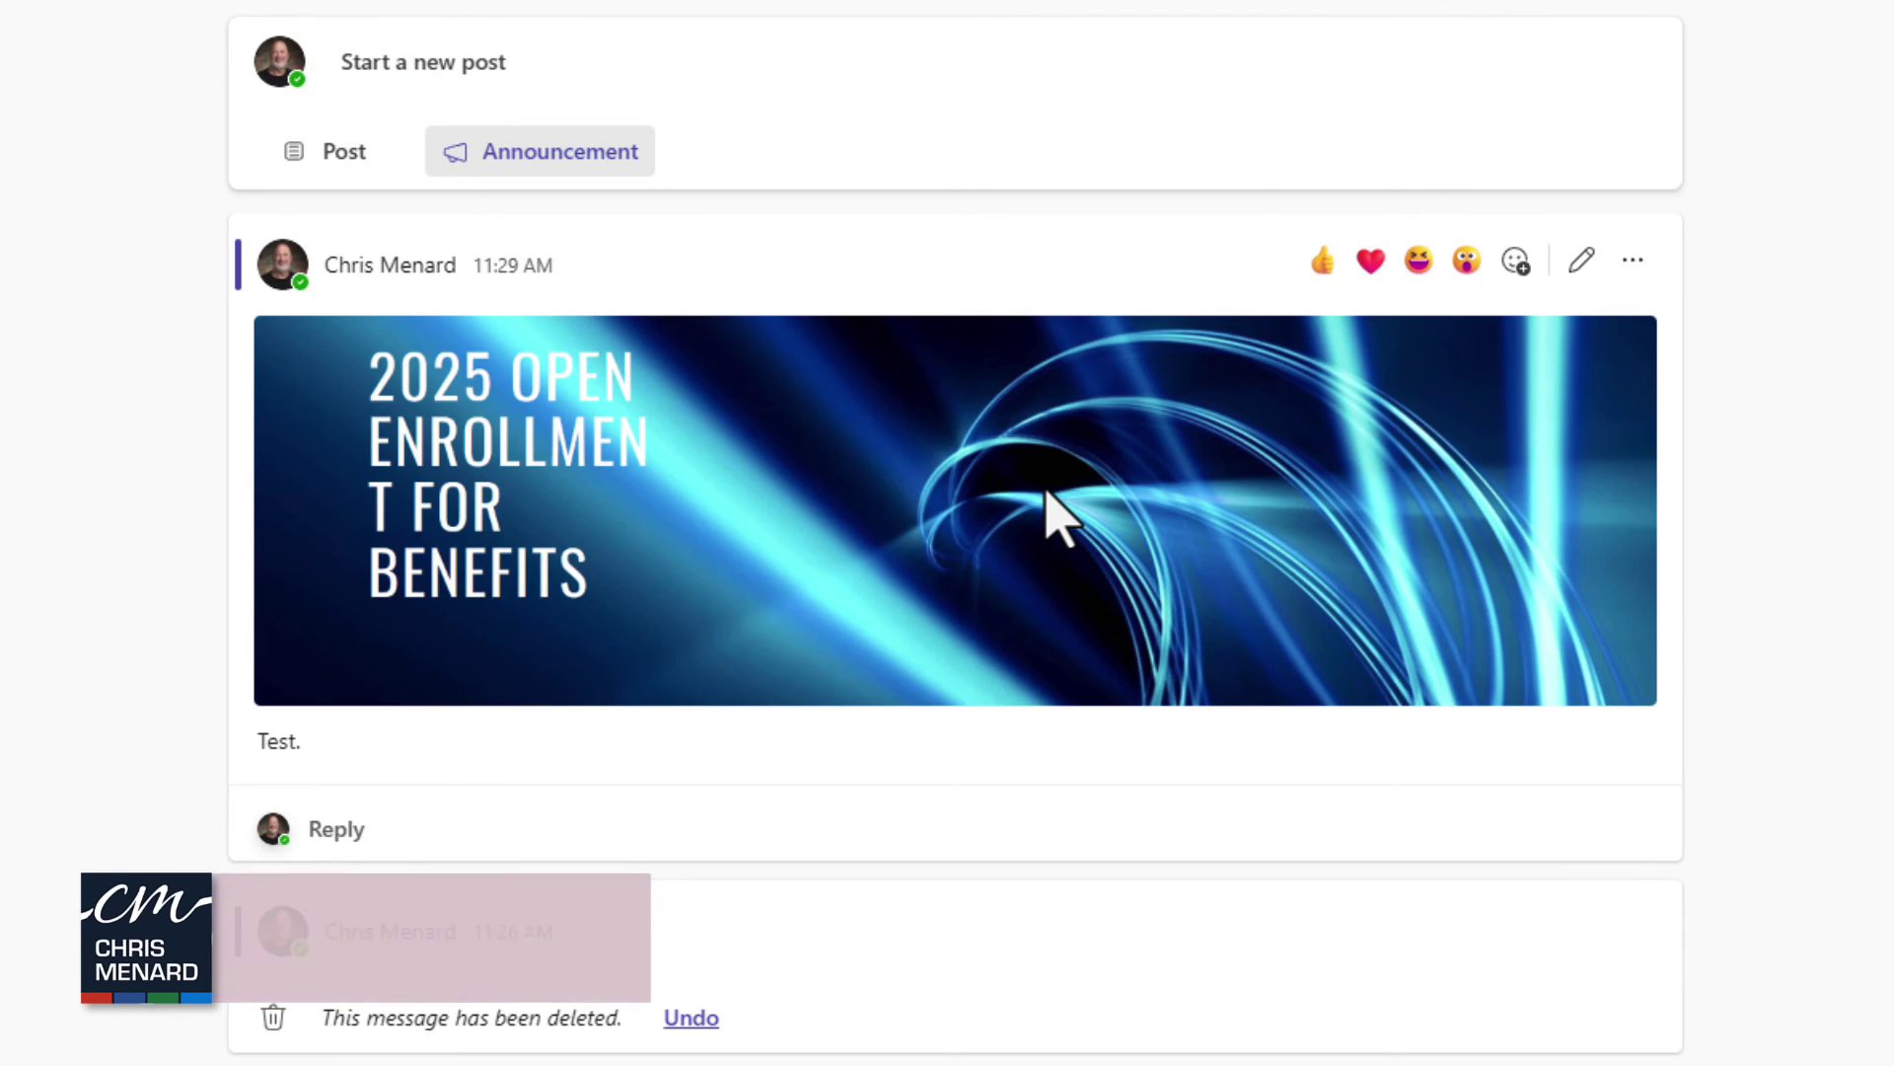